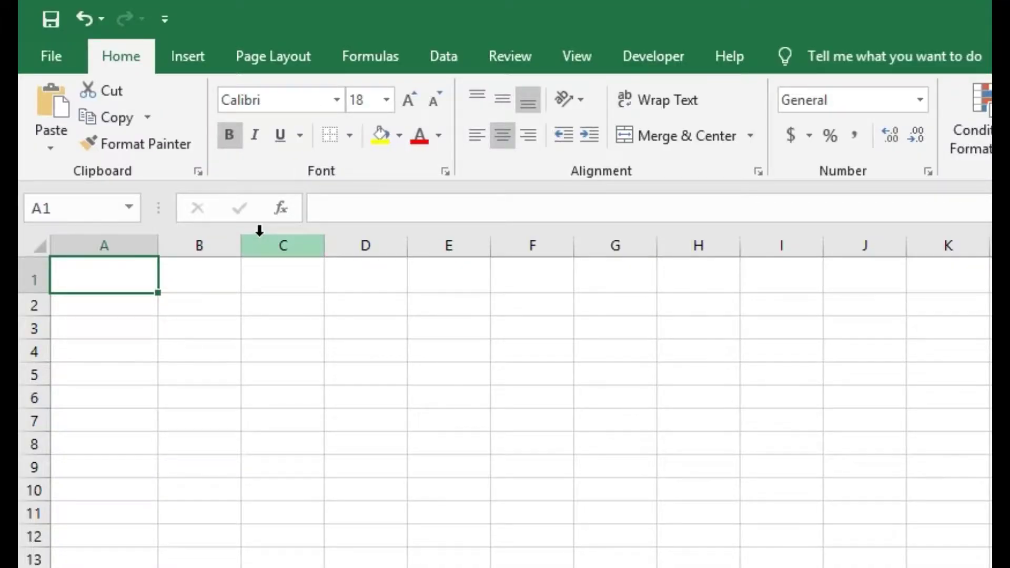
text(Month)
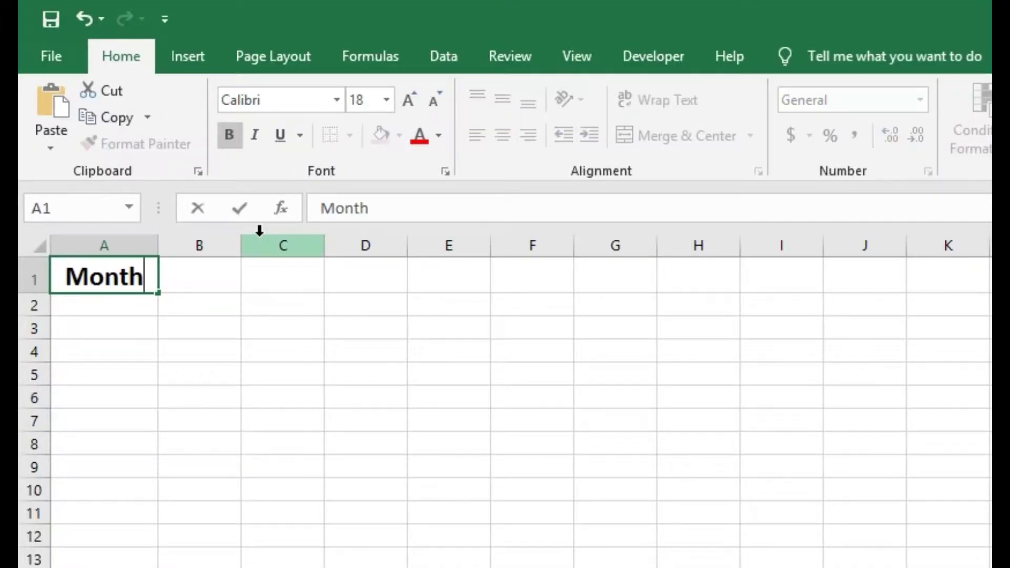
- Enter 'Month' in cell A1, then reselect A1
click(213, 278)
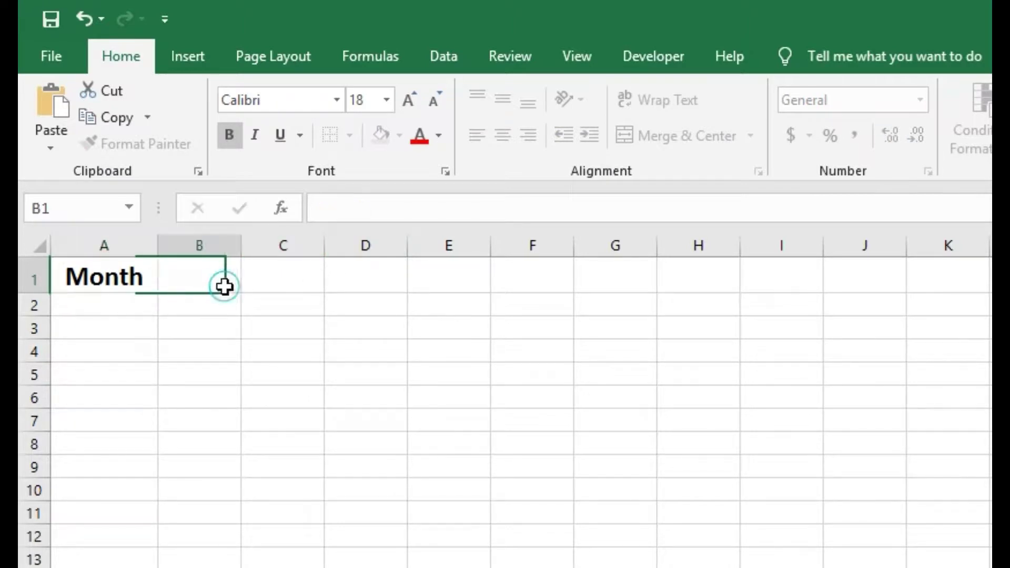
click(104, 278)
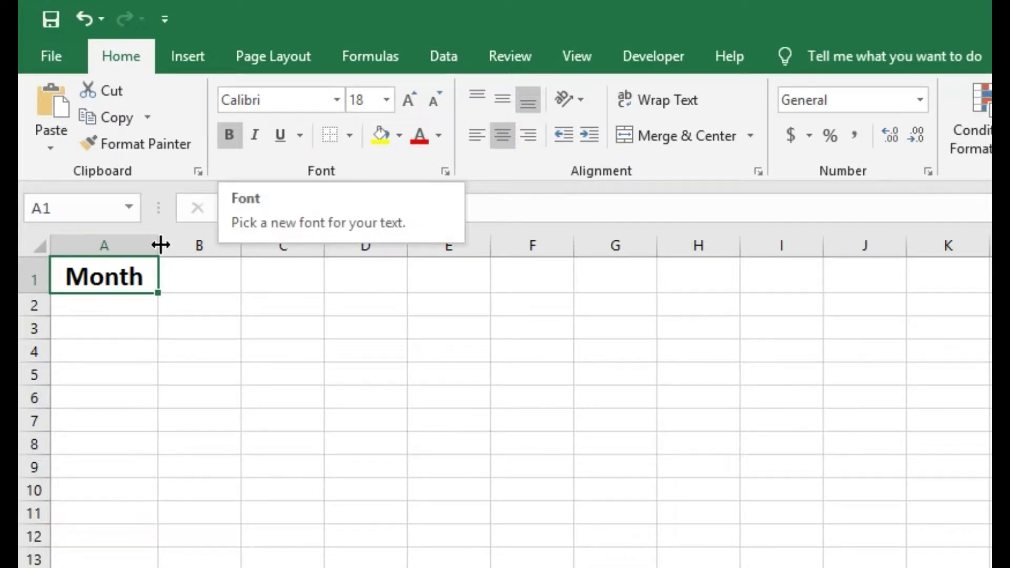
- Apply the Arial Narrow font to 'Month' in A1 and begin enlarging its text
click(338, 100)
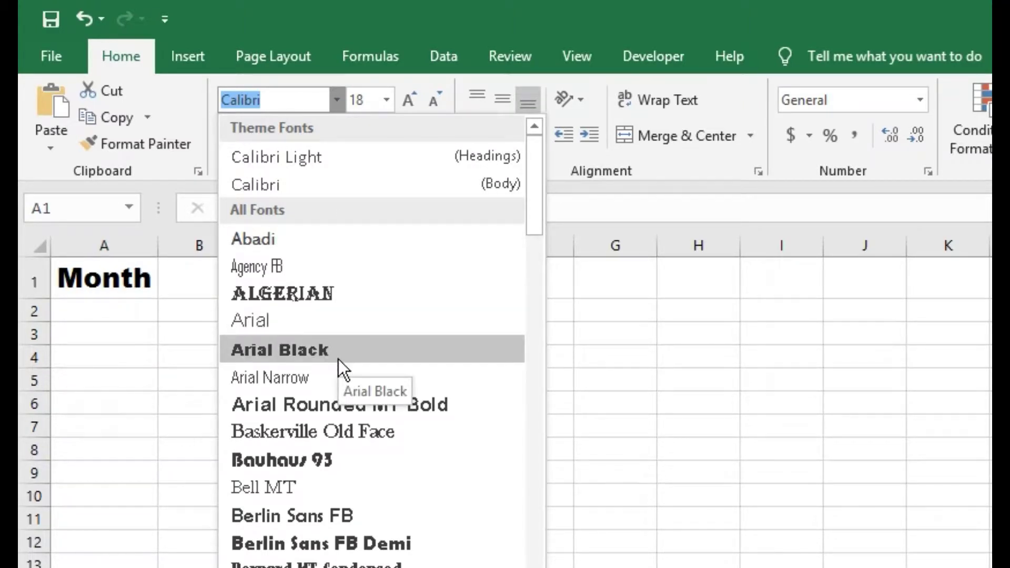
click(340, 376)
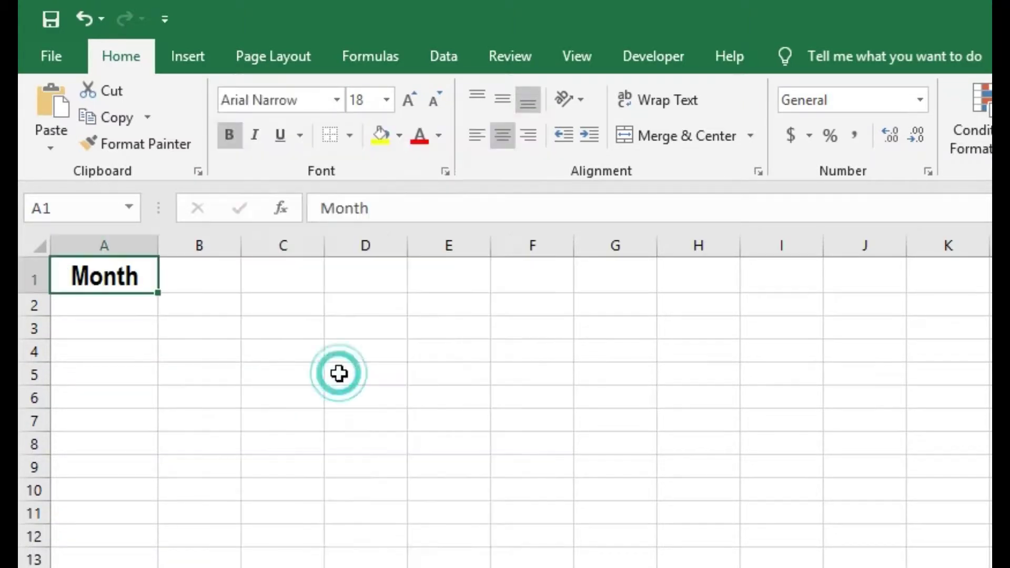
click(386, 101)
- Enlarge 'Month' to 48 points using the Font Size list and Increase Font Size
click(365, 320)
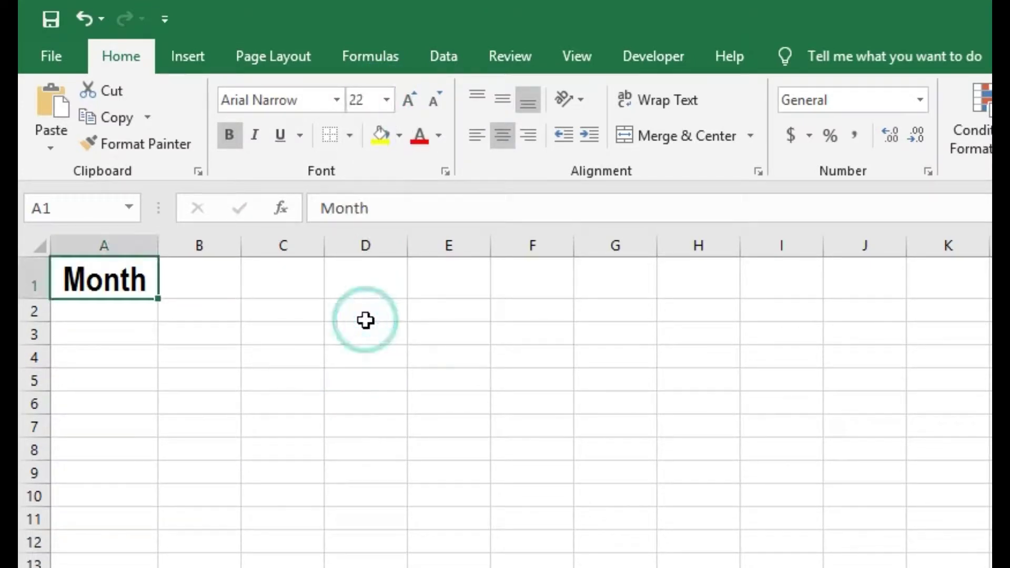
click(408, 100)
click(407, 100)
click(432, 100)
click(432, 100)
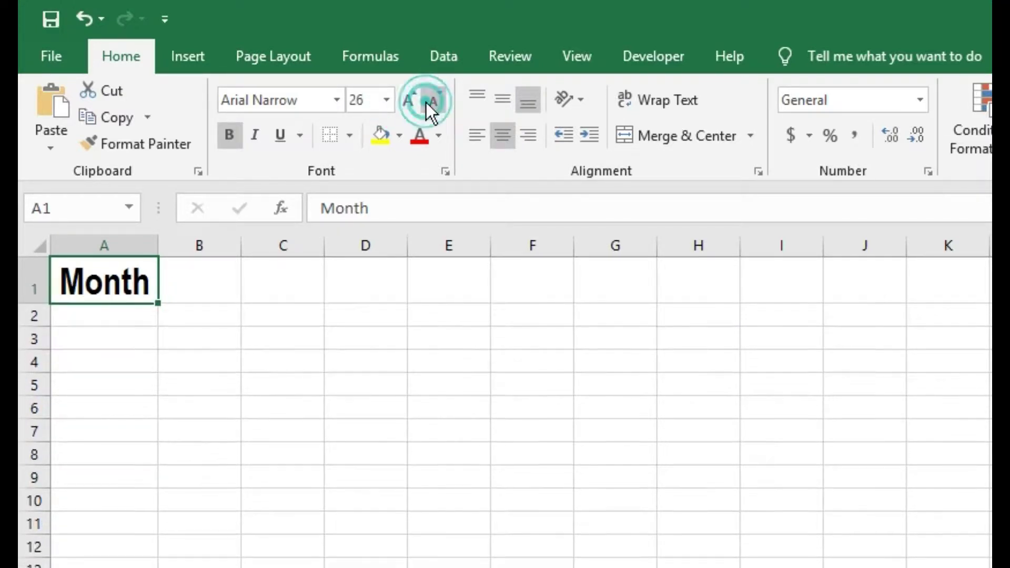
click(408, 100)
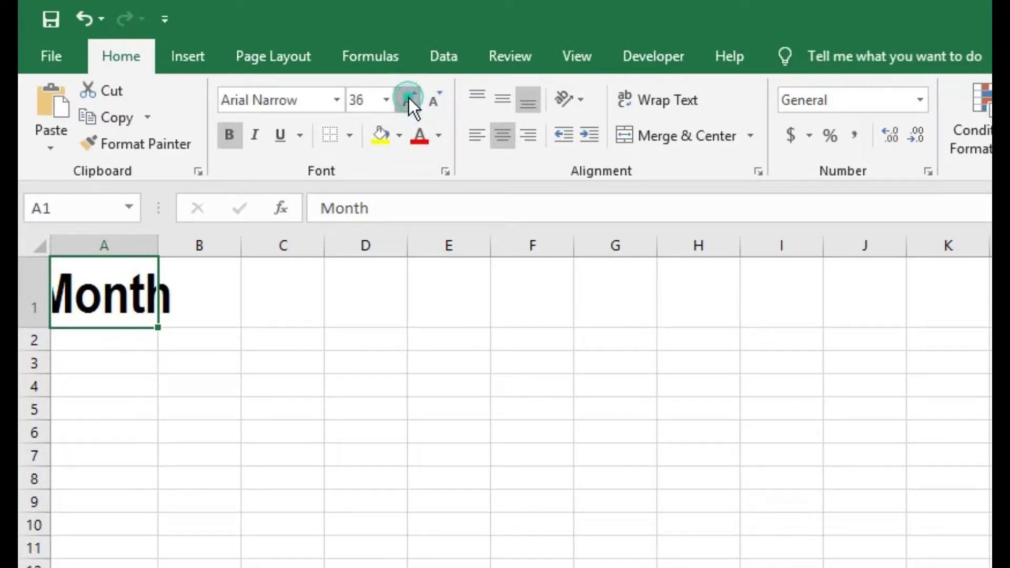
click(408, 98)
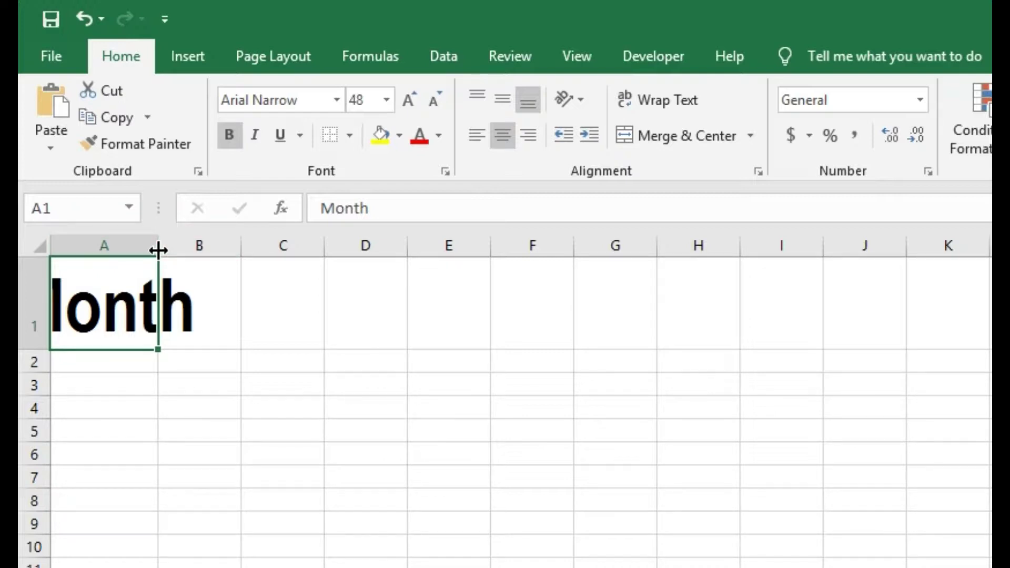
- Autofit column A to 'Month' and reduce its font size to 28 points
double_click(158, 251)
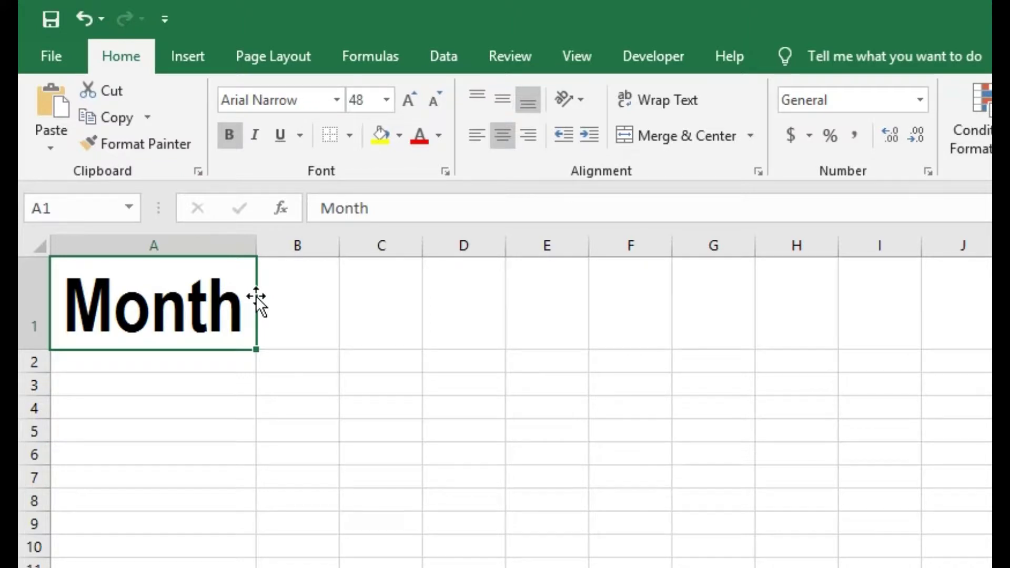
click(434, 100)
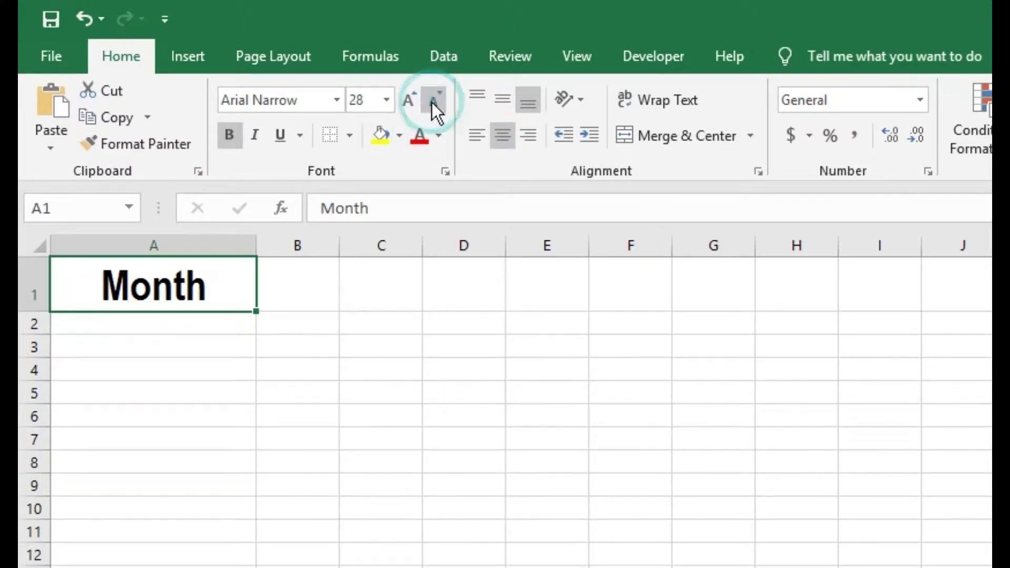
click(408, 100)
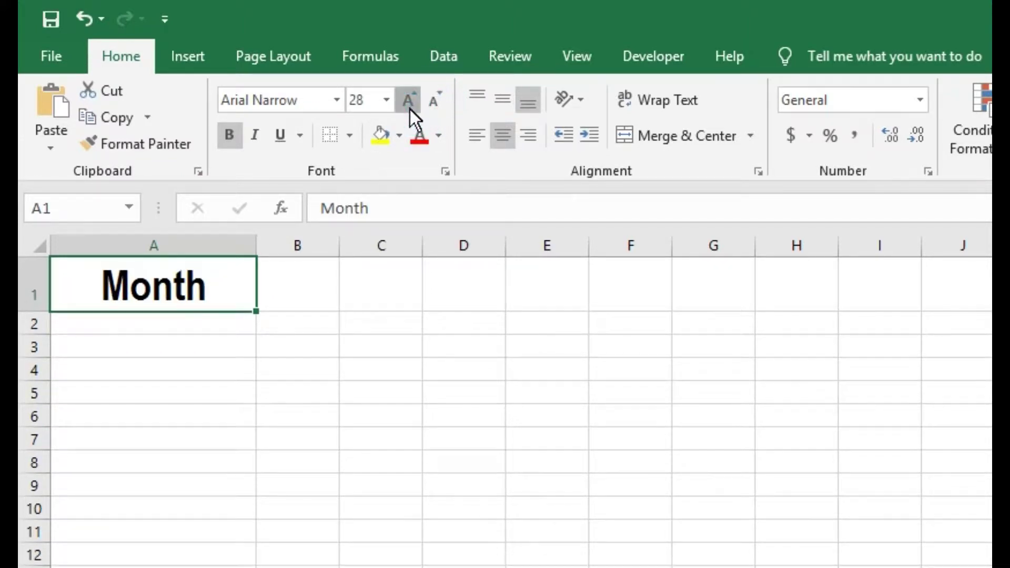
click(432, 101)
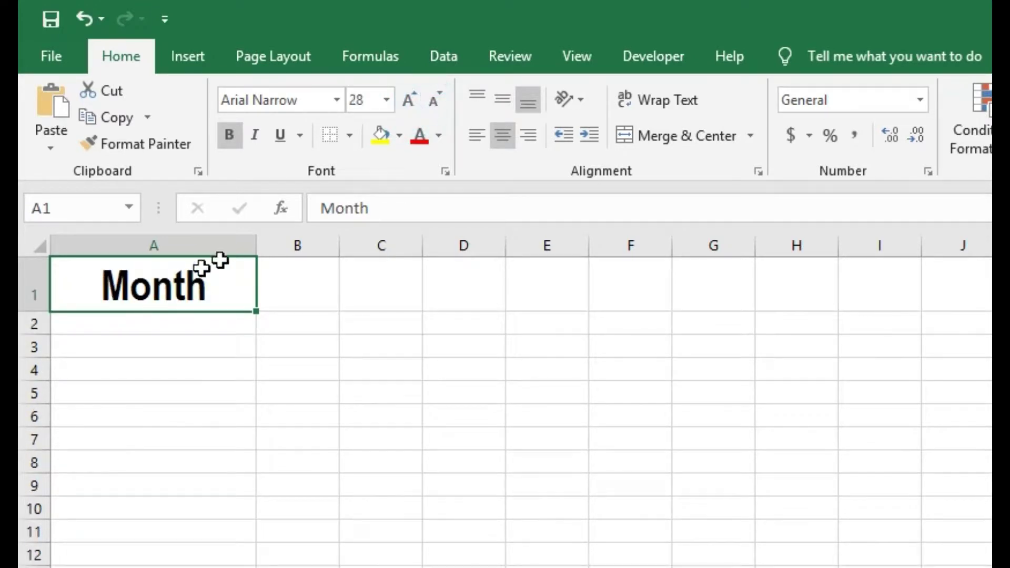
- Turn bold off so 'Month' shows as regular 28-point Arial Narrow
click(233, 135)
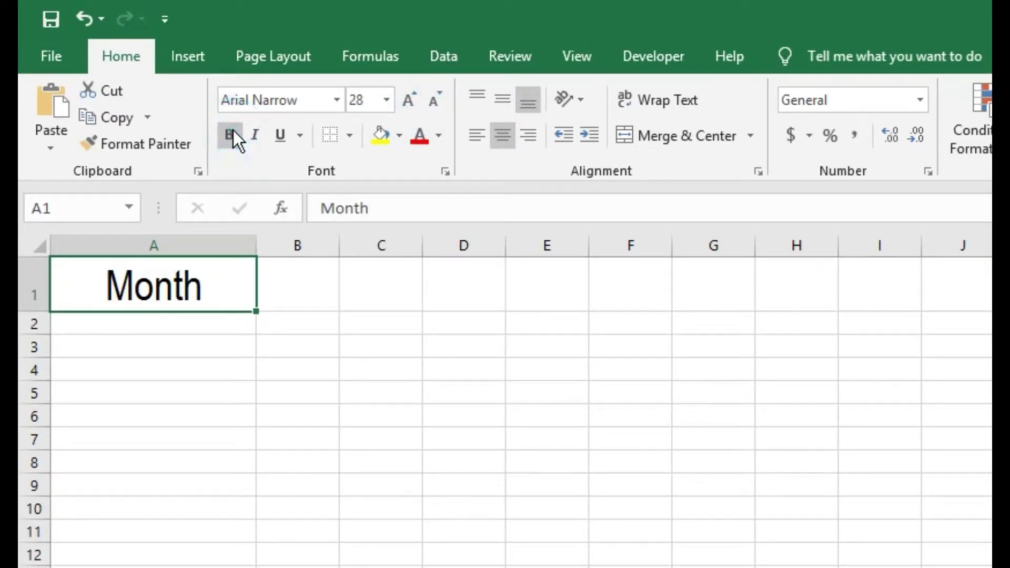
click(233, 134)
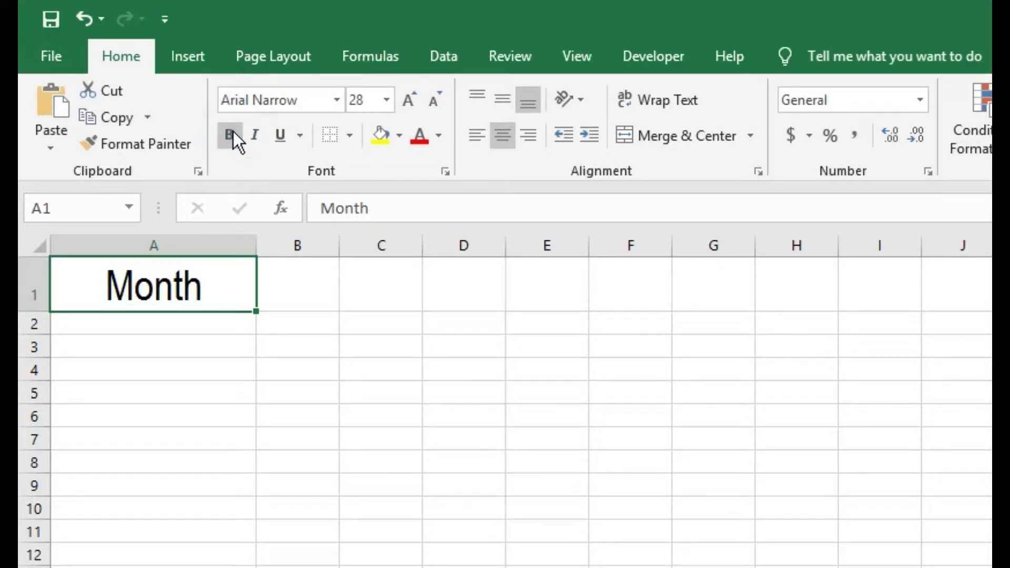
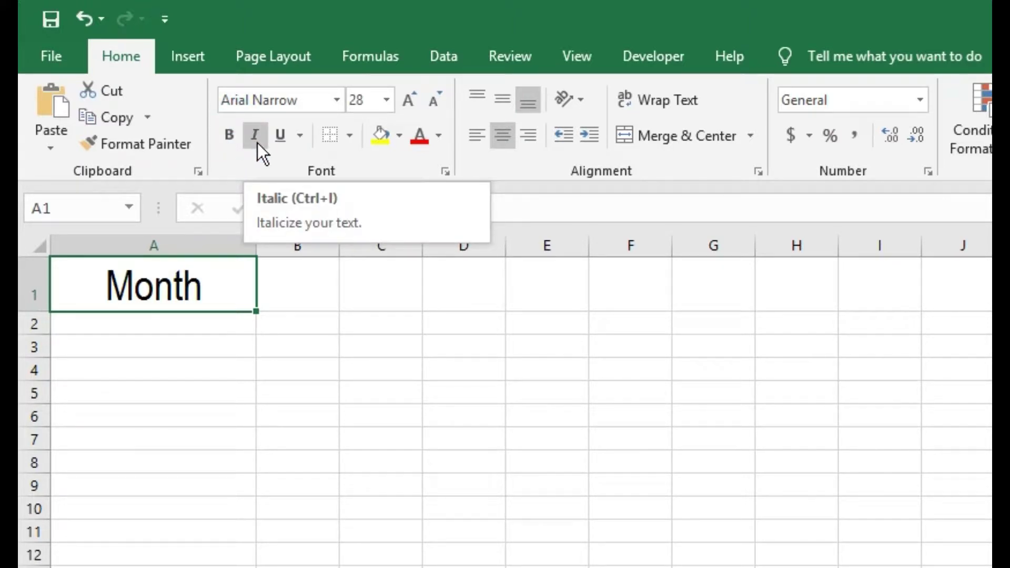
- Toggle italic on and off for Month, then give it a double underline
click(258, 143)
click(257, 143)
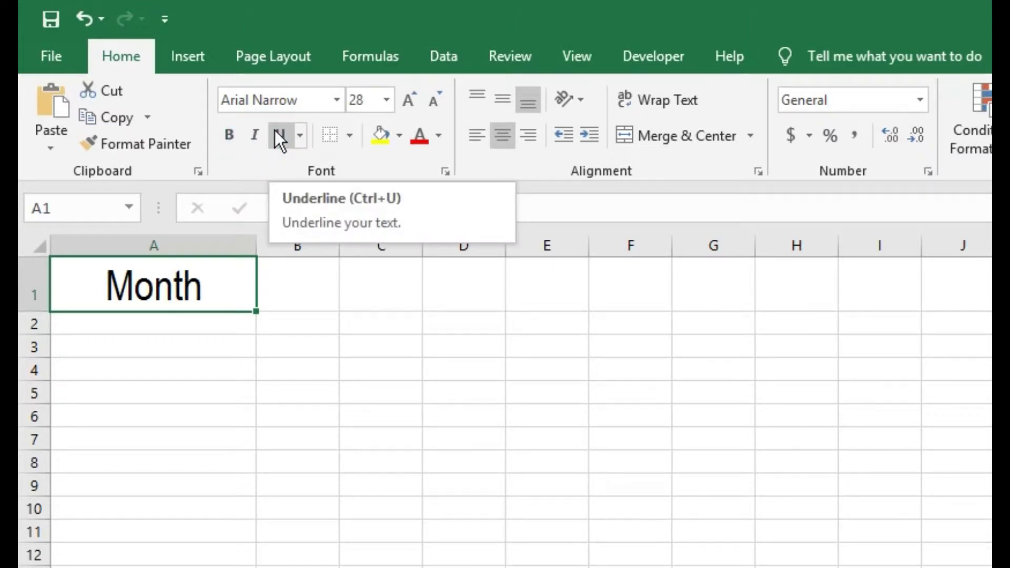
click(279, 140)
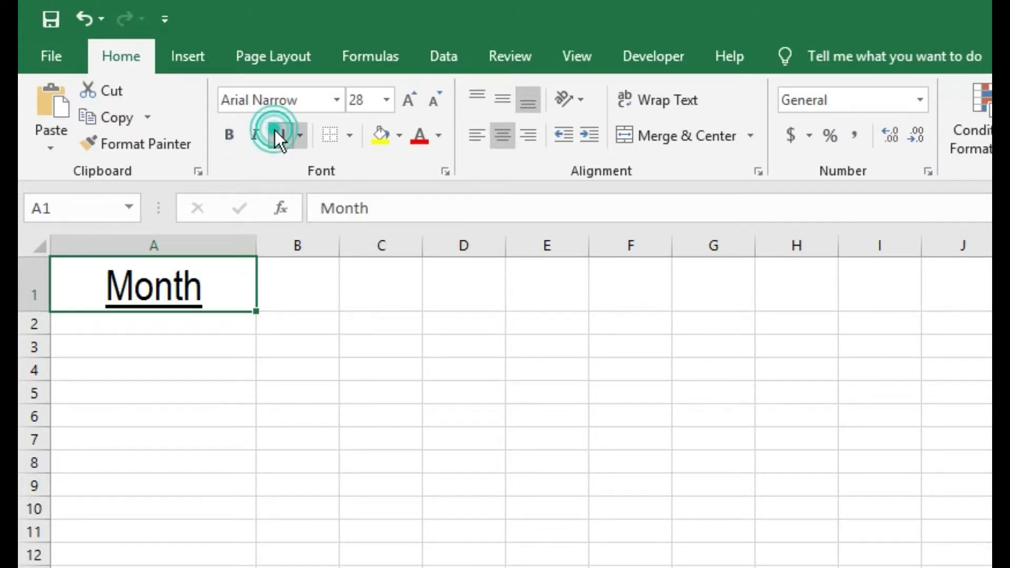
click(300, 138)
click(340, 191)
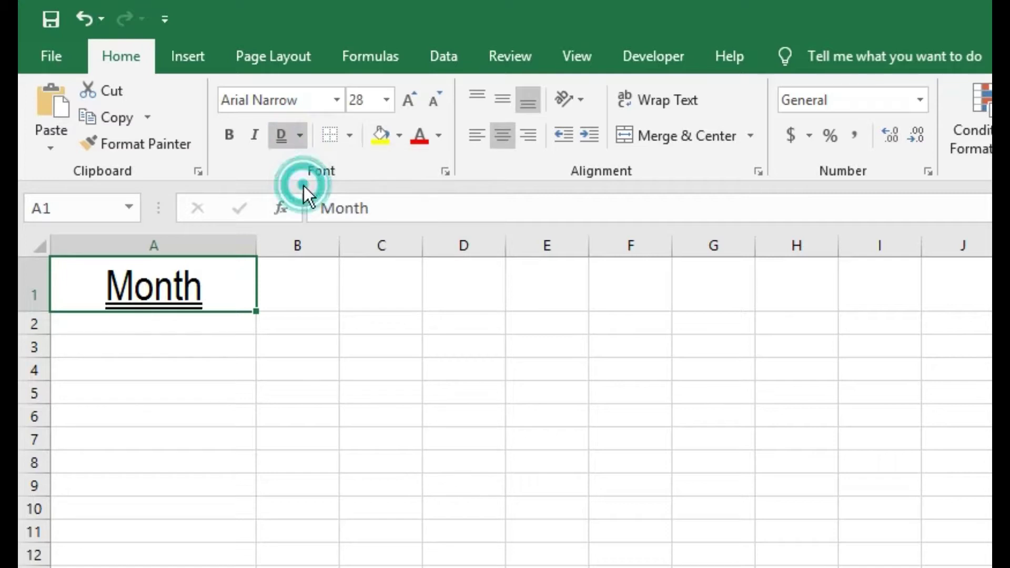
- Switch Month back to a single underline, then remove the underline entirely
click(159, 322)
click(170, 288)
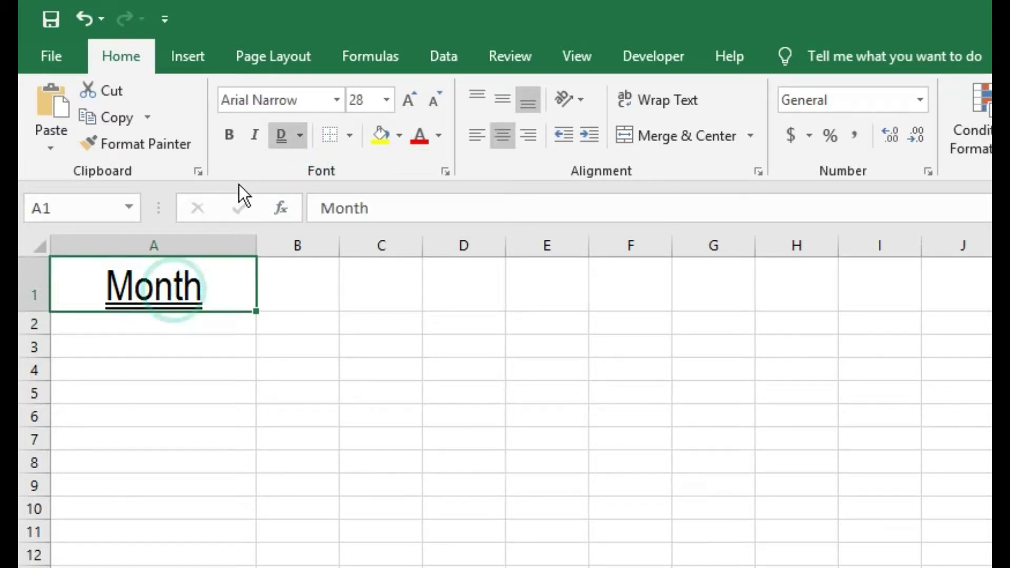
click(300, 138)
click(332, 167)
click(281, 136)
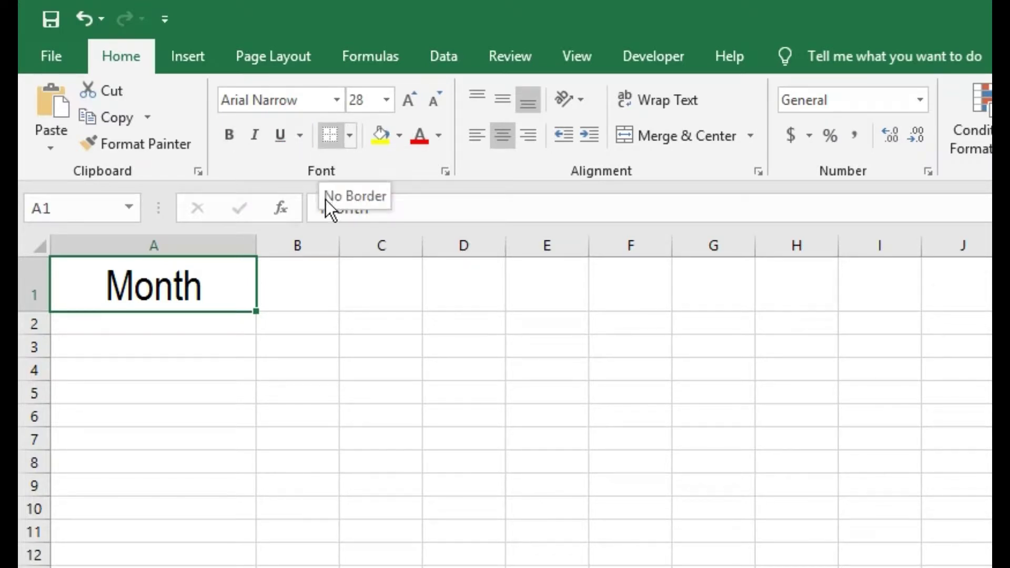
- Try a yellow fill and red text on A1, then remove both
click(377, 136)
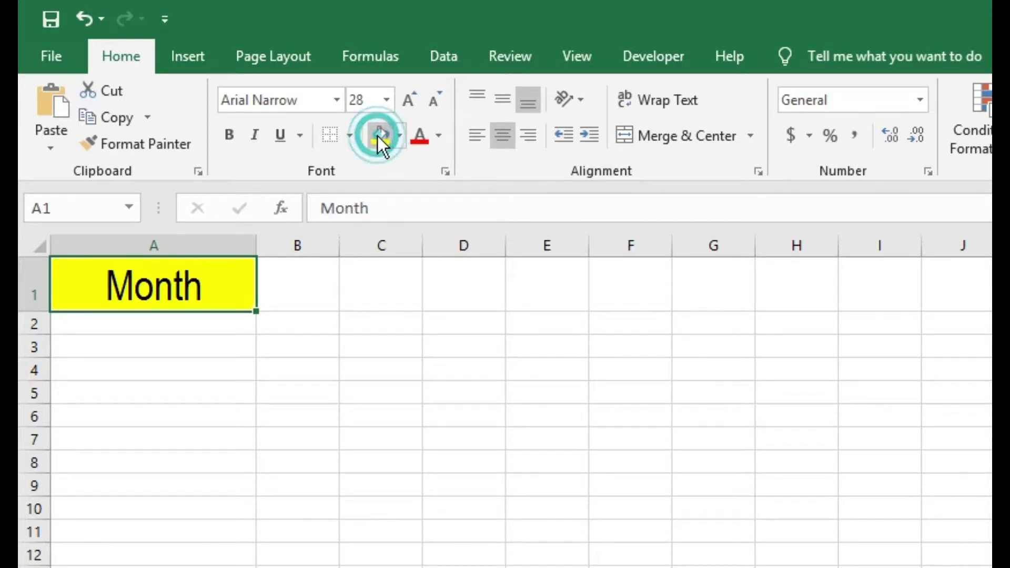
click(419, 136)
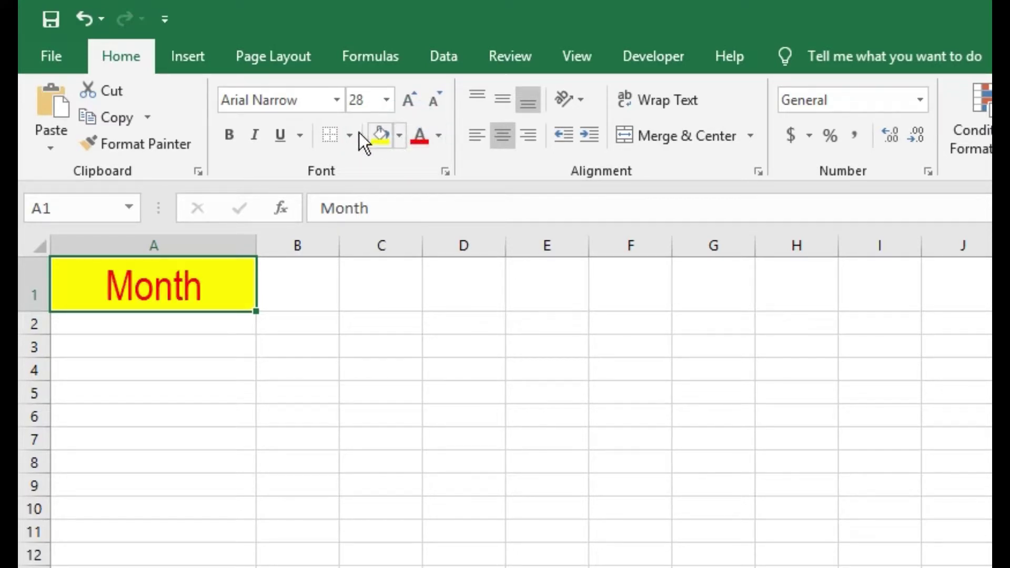
click(399, 139)
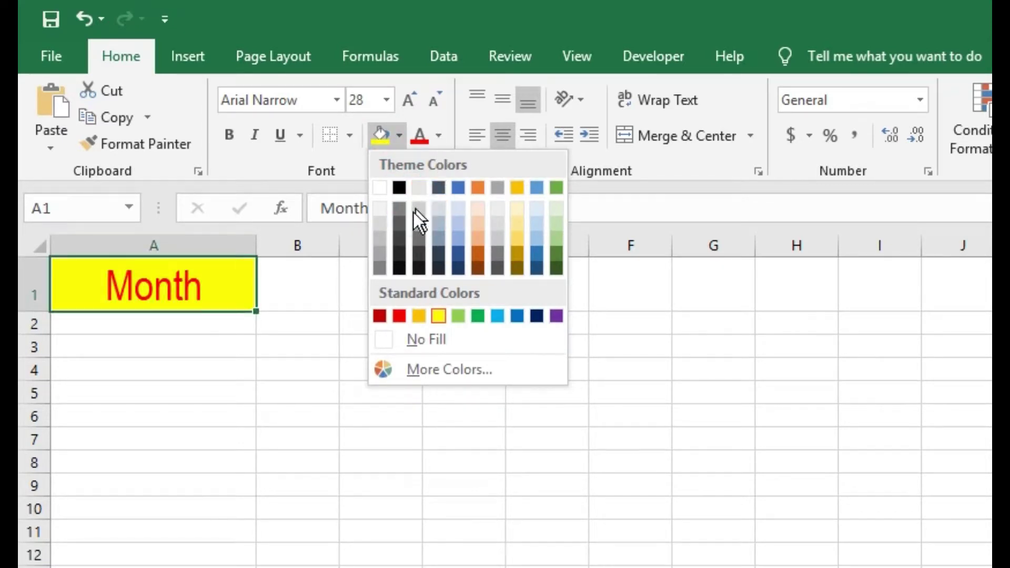
click(379, 207)
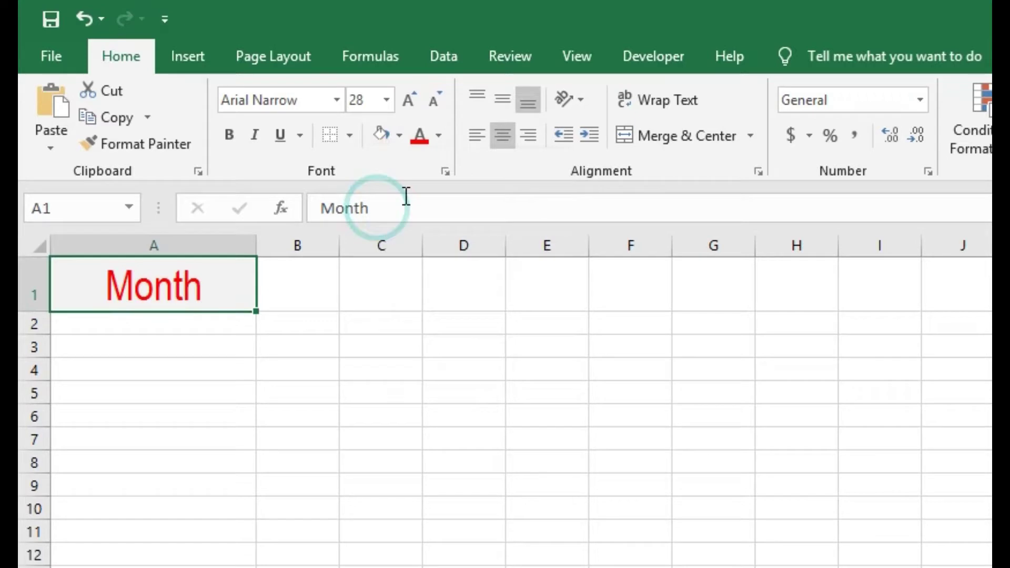
click(438, 138)
click(465, 165)
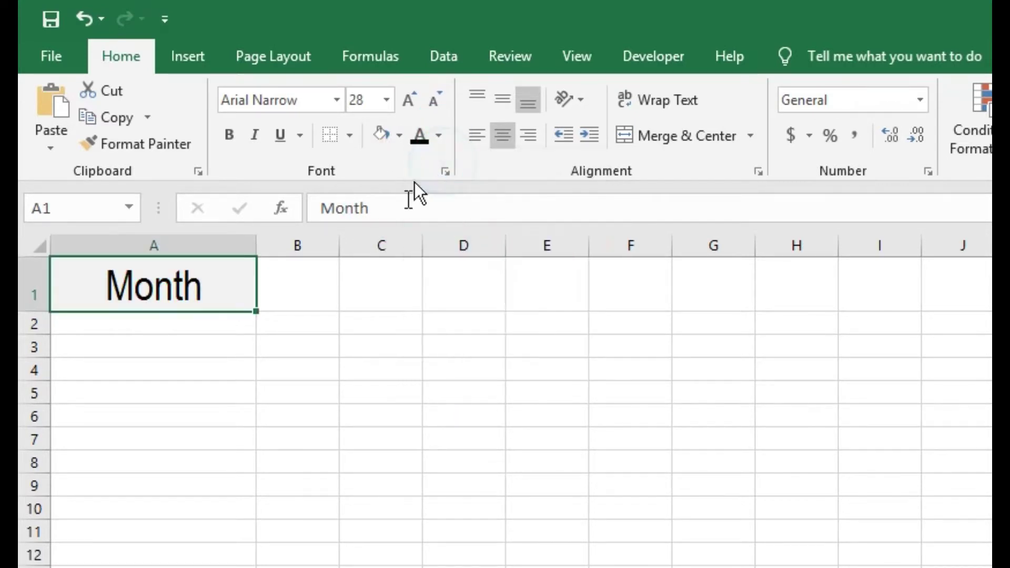
- Apply a custom pale yellow text colour, then reset Month to automatic black
click(440, 136)
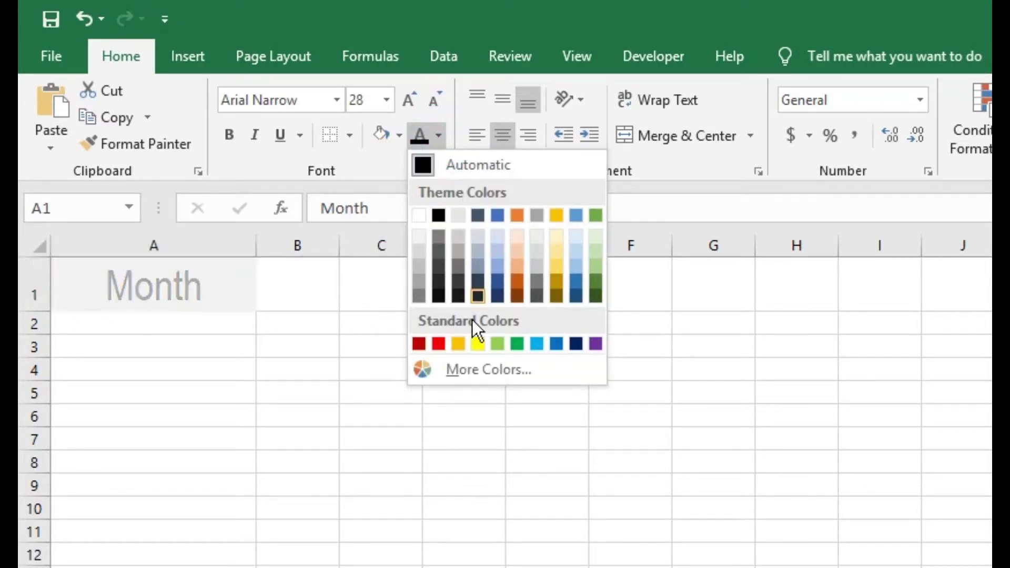
click(481, 370)
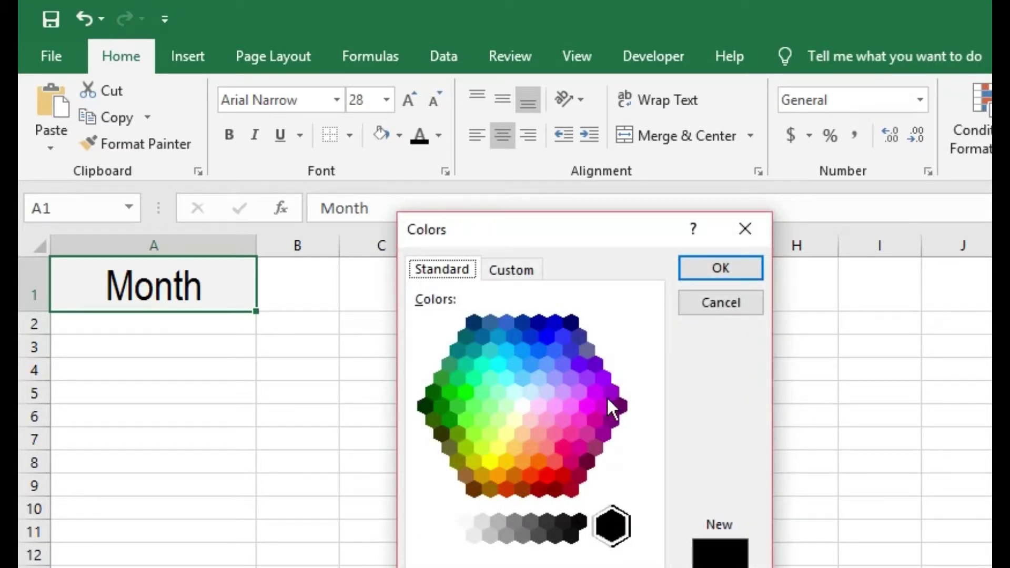
click(521, 415)
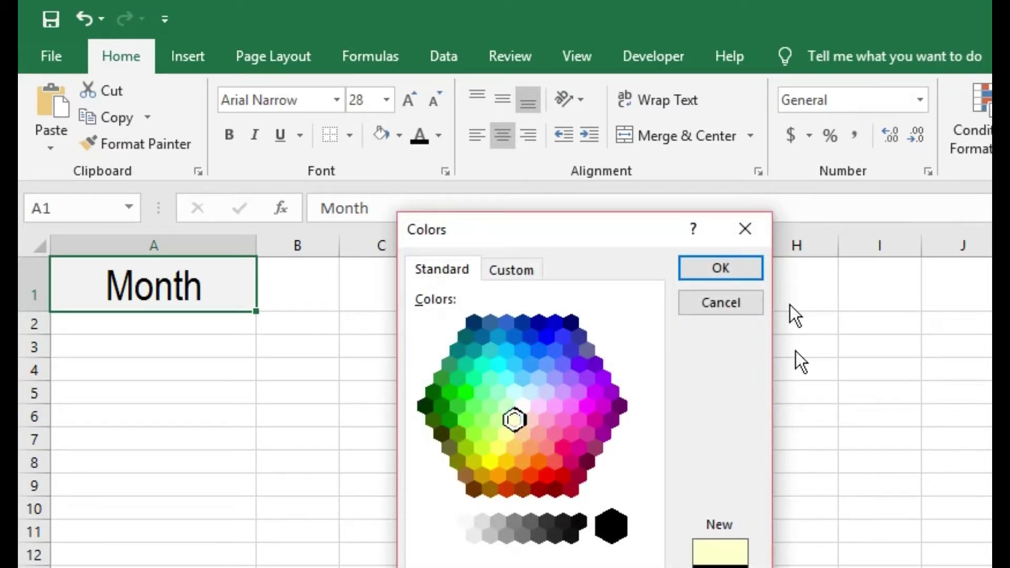
click(721, 269)
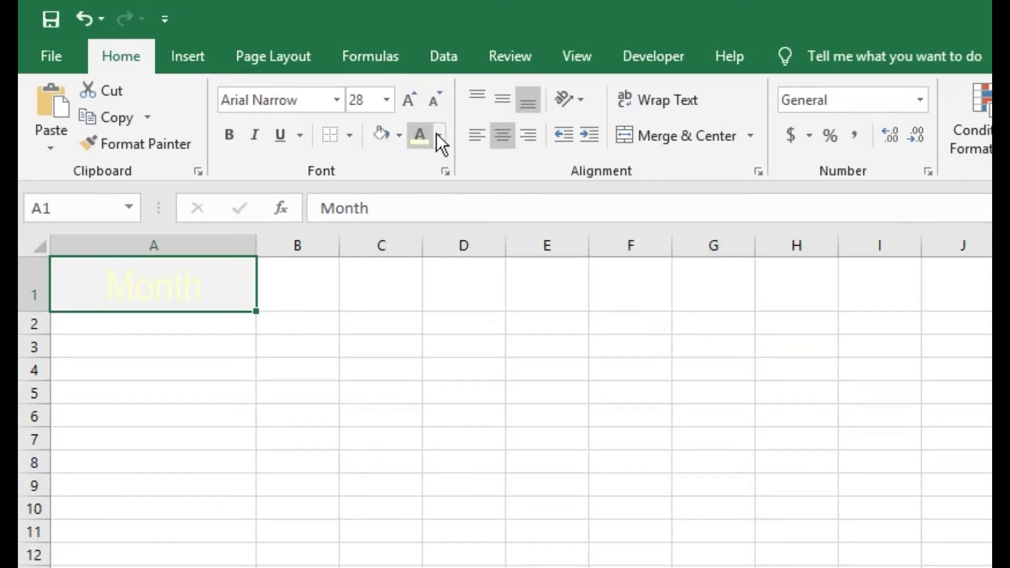
click(439, 137)
click(447, 163)
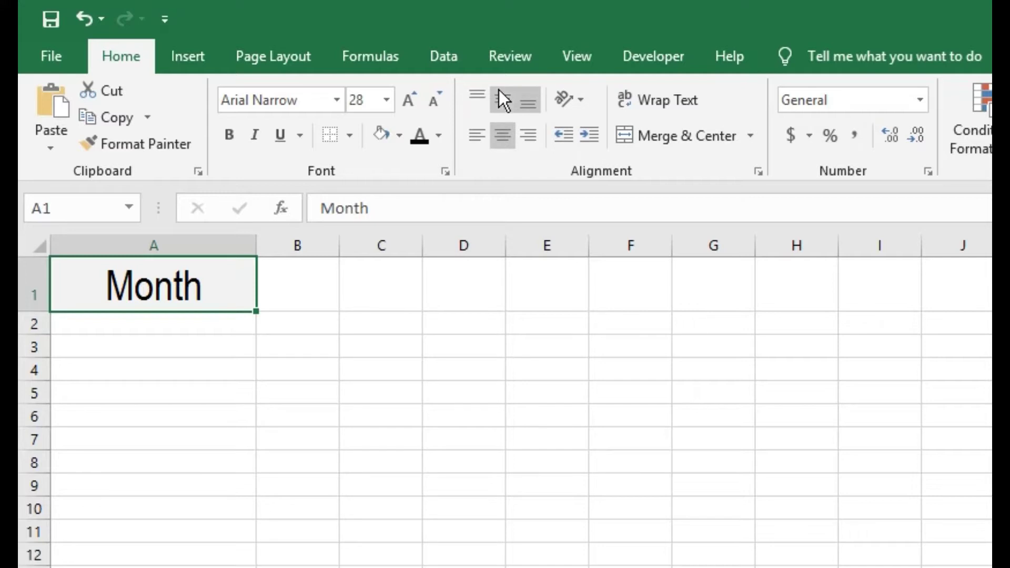
- Try top, bottom, left and center alignment on A1, ending with right alignment
click(486, 93)
click(527, 101)
click(473, 133)
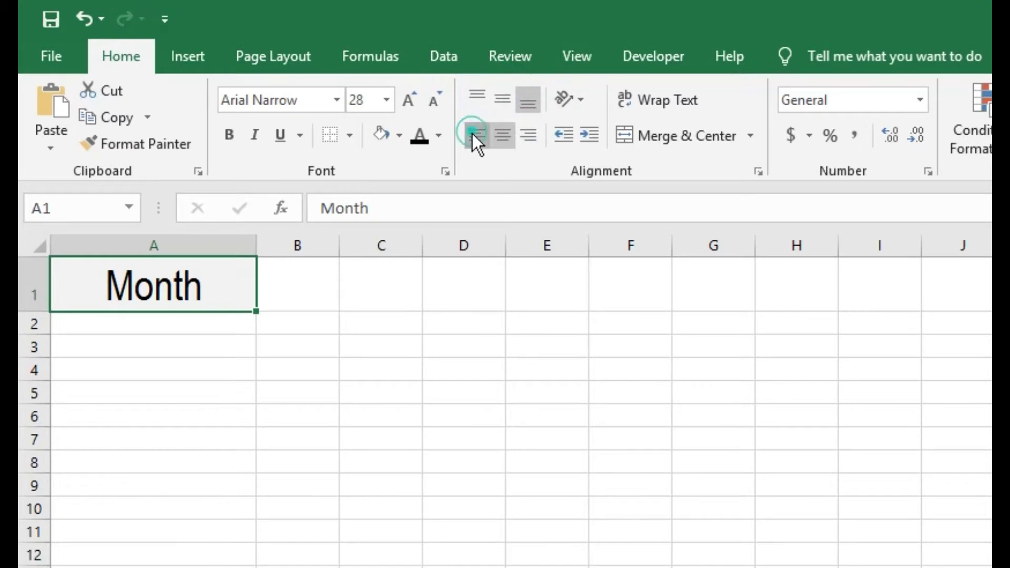
click(502, 135)
click(528, 135)
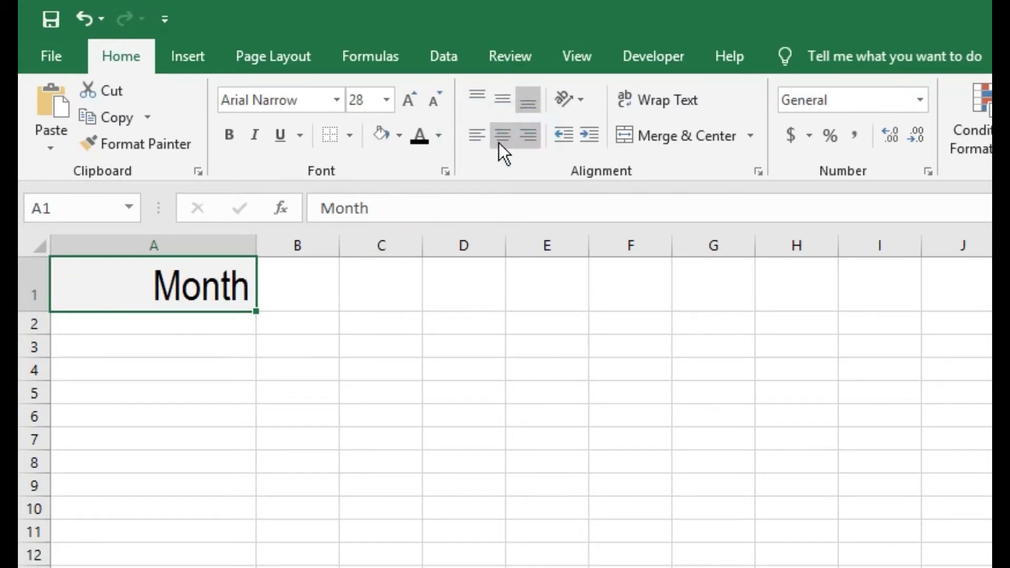
click(483, 138)
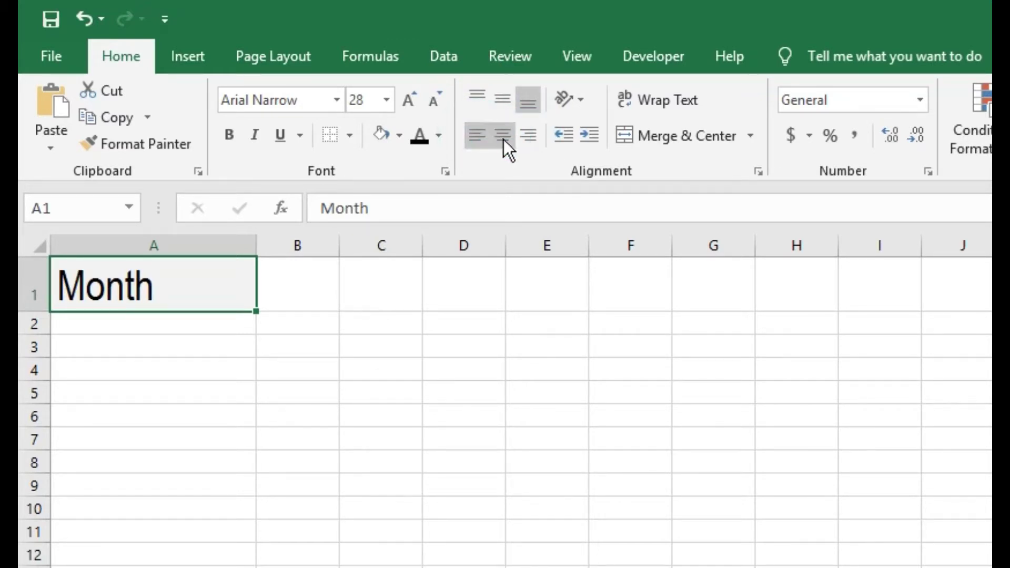
click(504, 140)
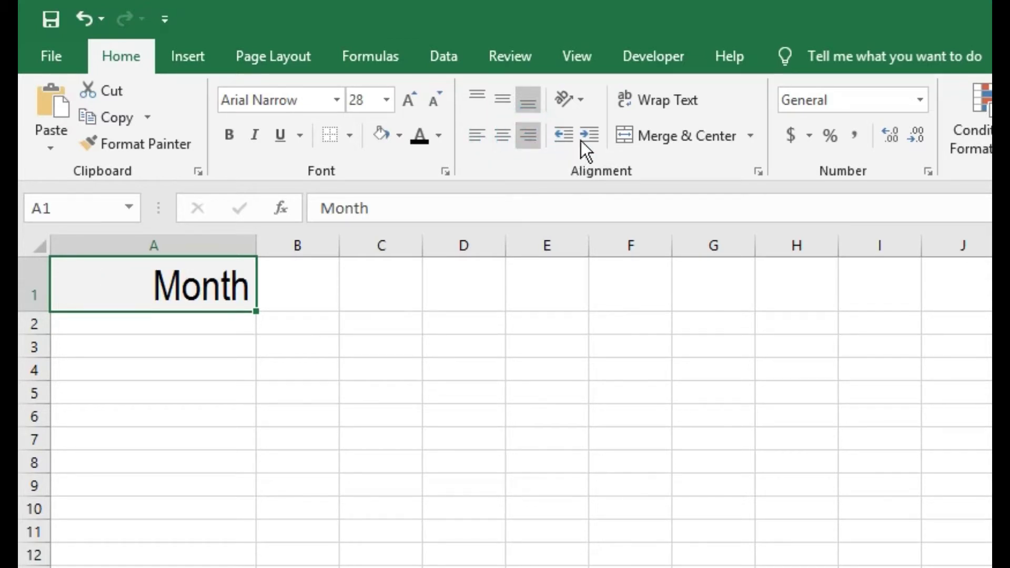
- Angle Month clockwise, autofit column A, then angle it counterclockwise instead
click(568, 106)
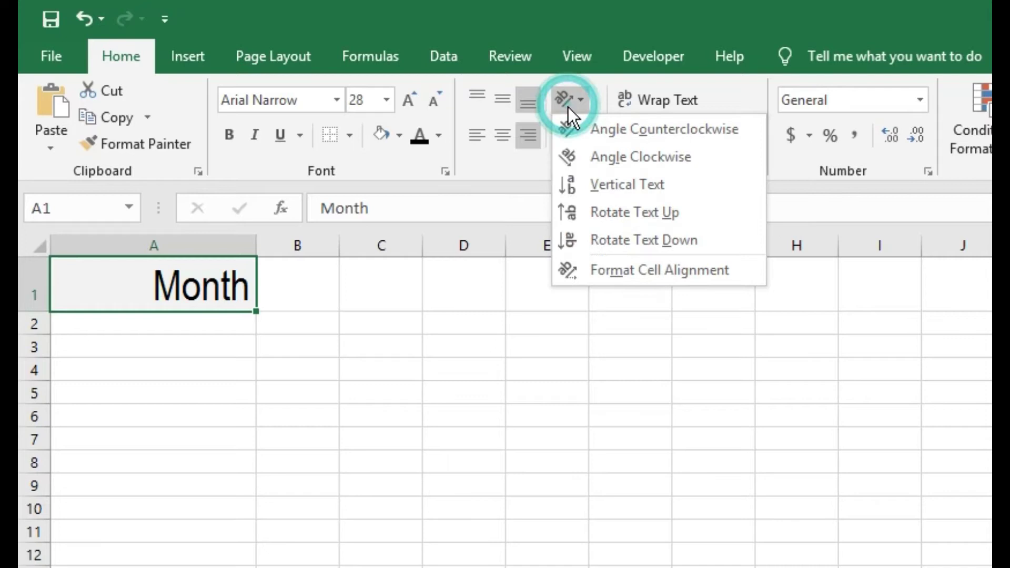
click(612, 155)
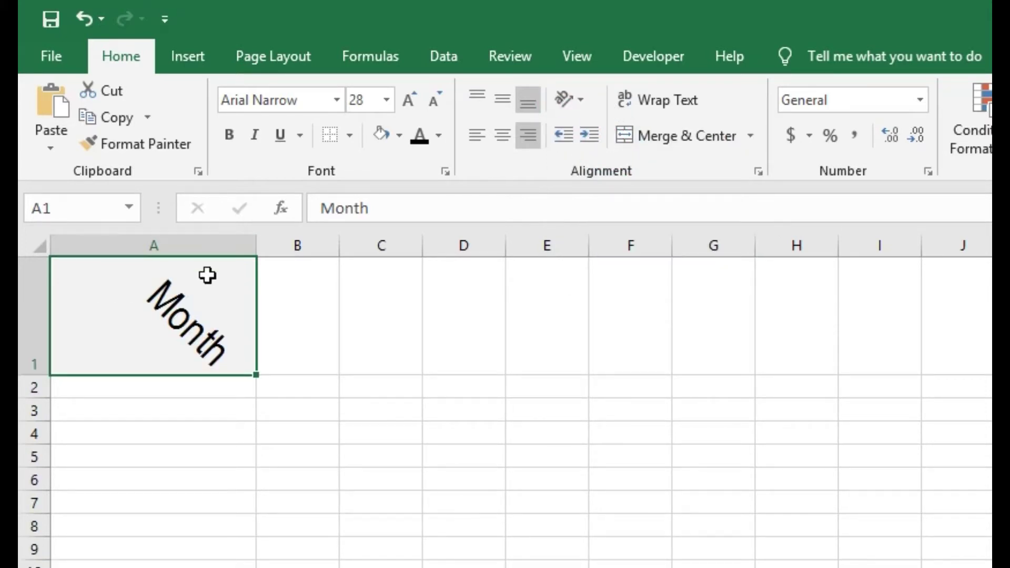
drag(258, 250, 257, 249)
double_click(258, 249)
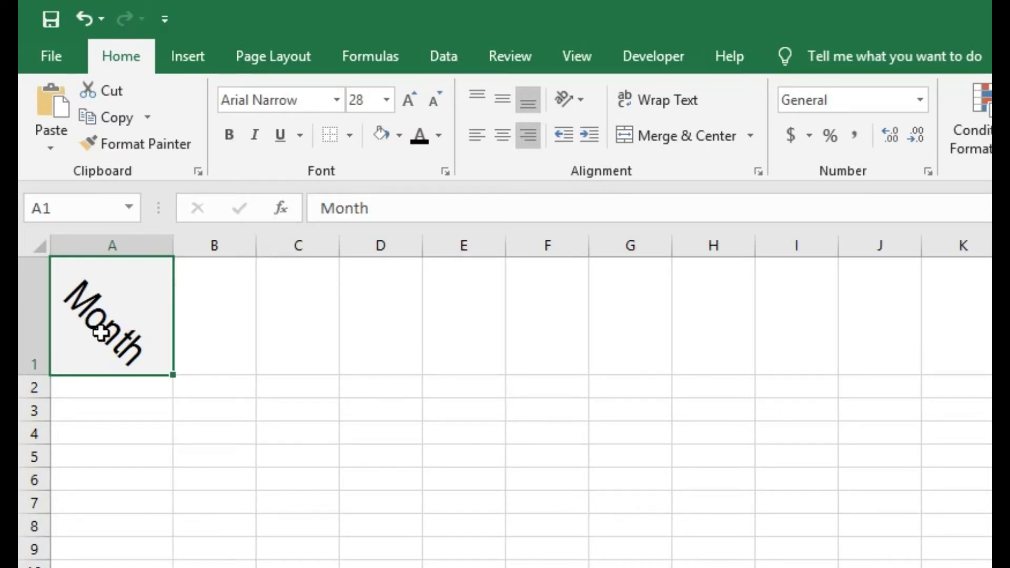
click(579, 99)
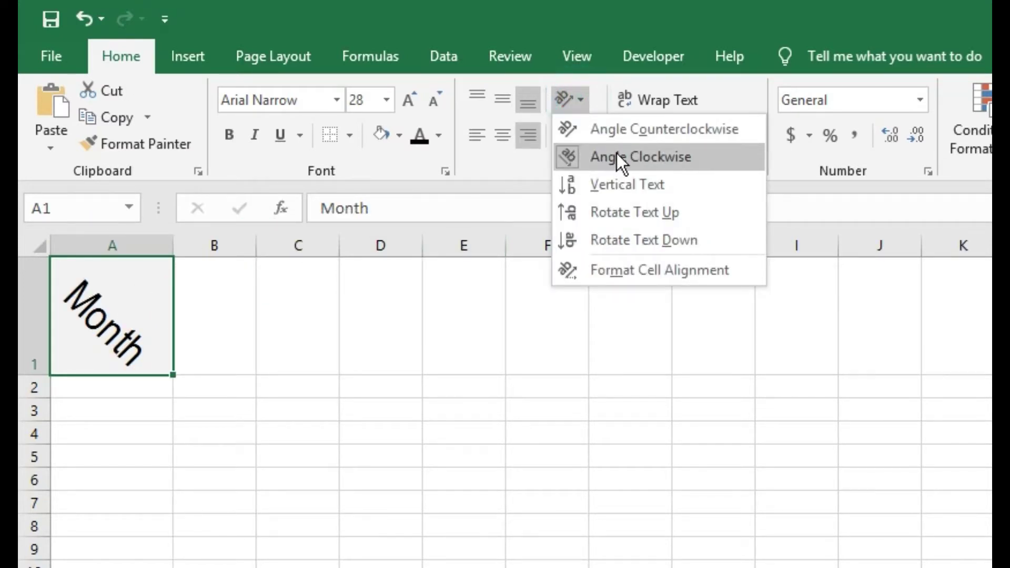
click(615, 130)
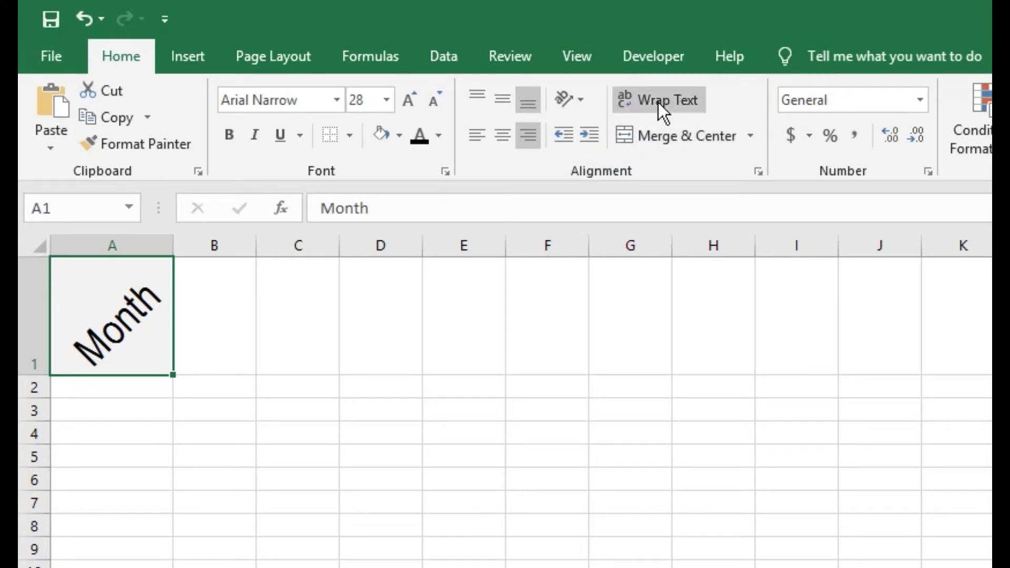
- Try Vertical Text and Rotate Text Up, then settle on Rotate Text Down
click(580, 100)
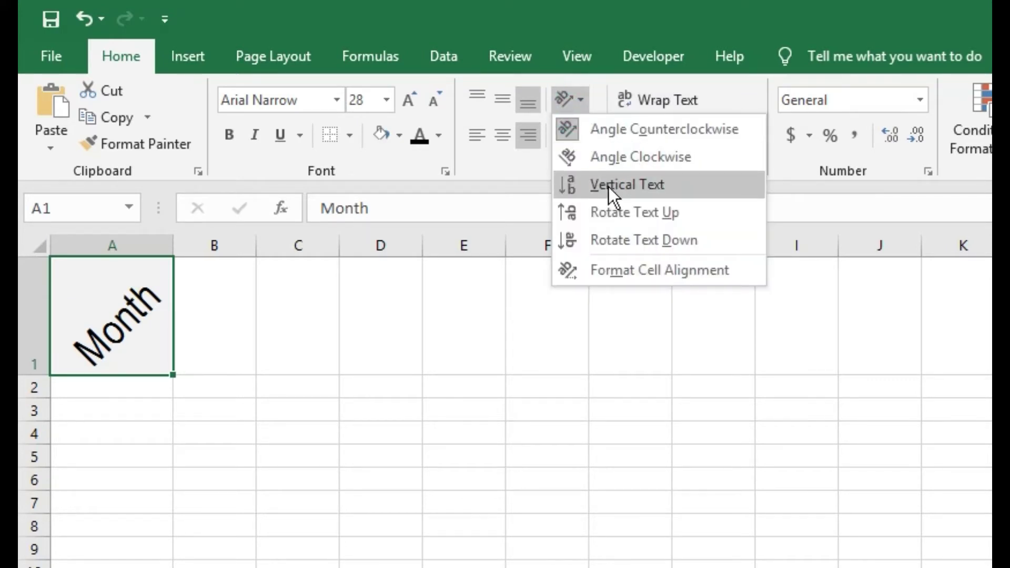
click(608, 187)
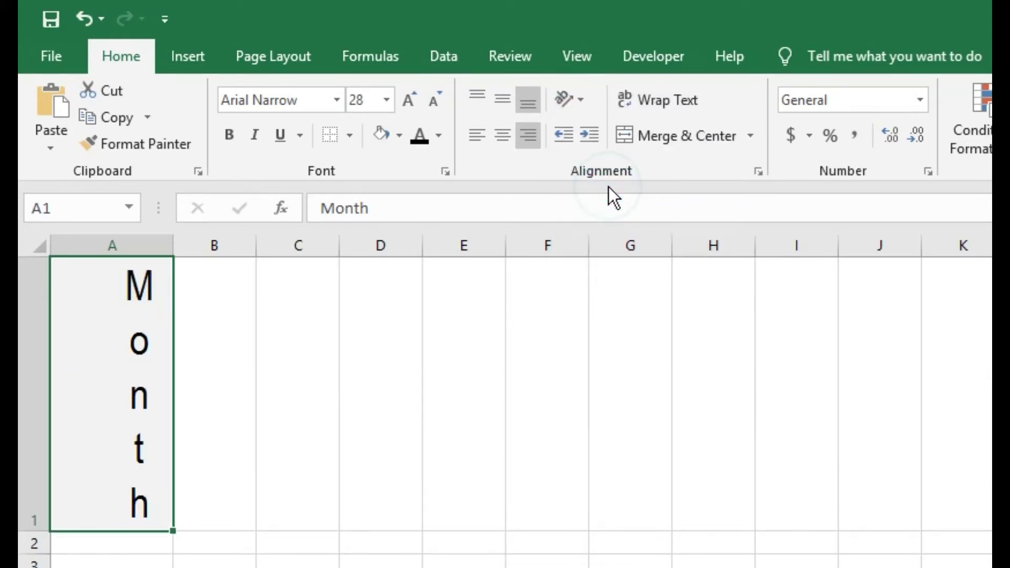
click(579, 95)
click(624, 212)
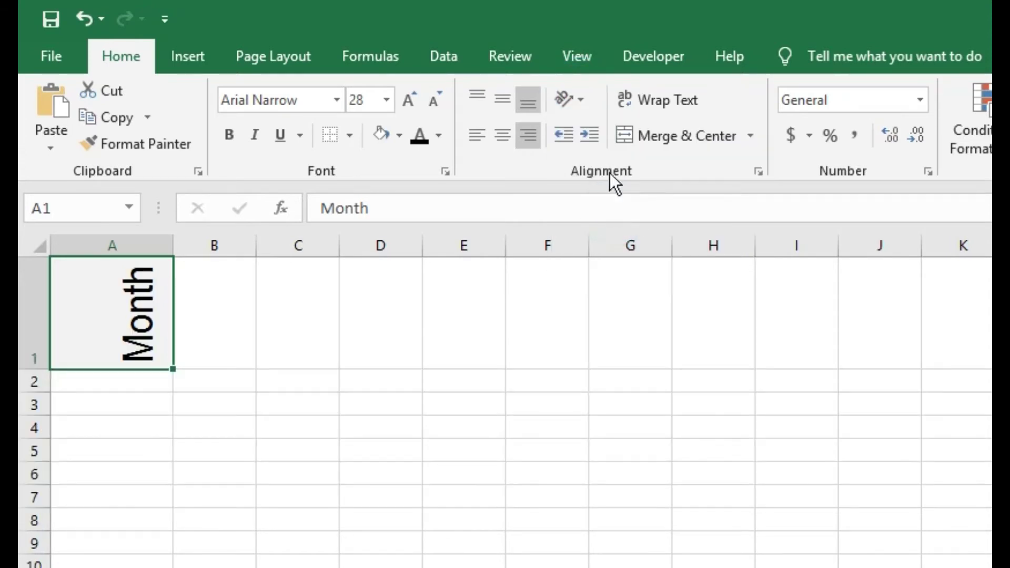
click(581, 105)
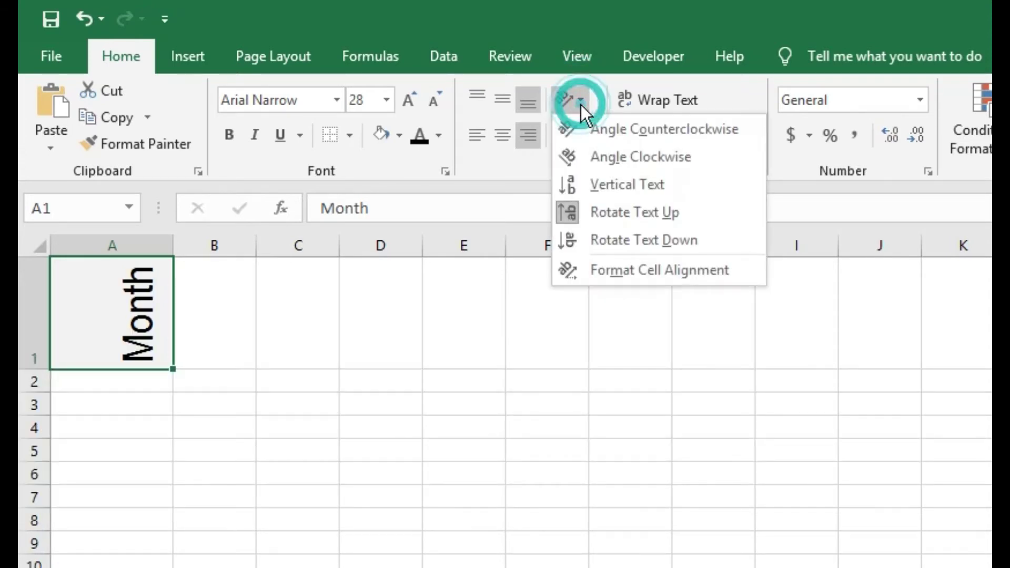
click(623, 239)
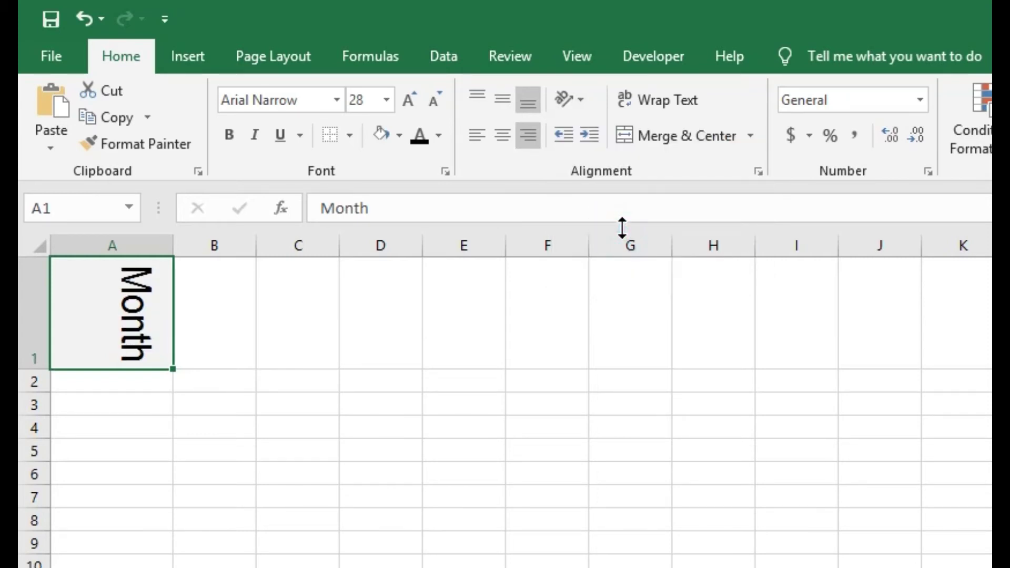
click(582, 101)
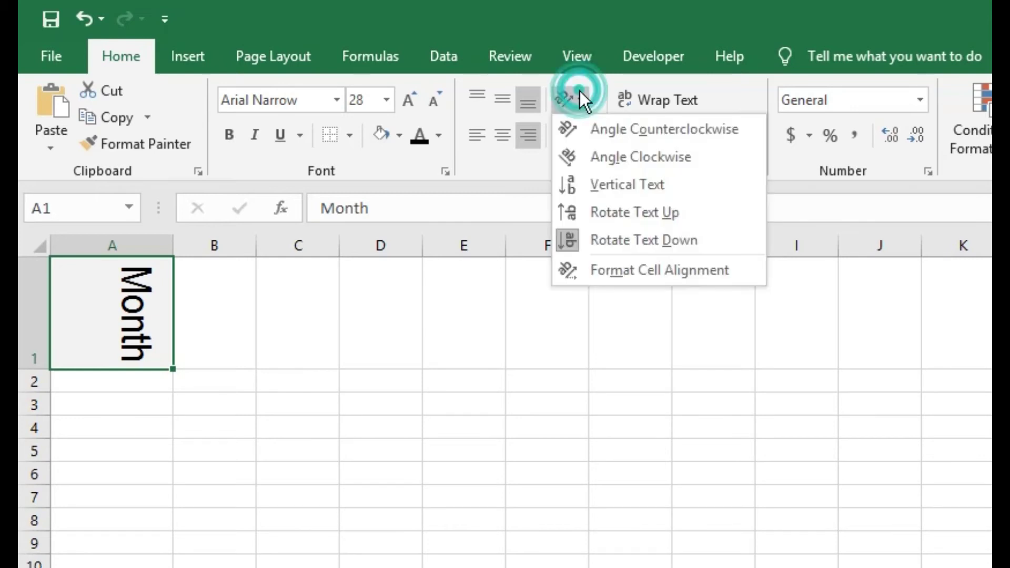
- Close the Format Cells alignment settings, turn off Rotate Text Down, and center Month
click(653, 269)
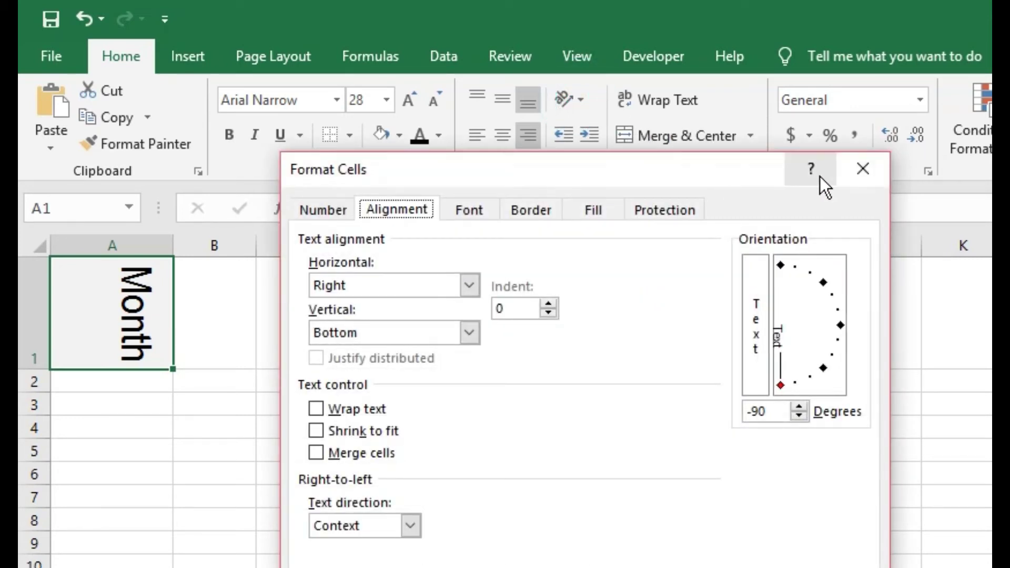
click(863, 169)
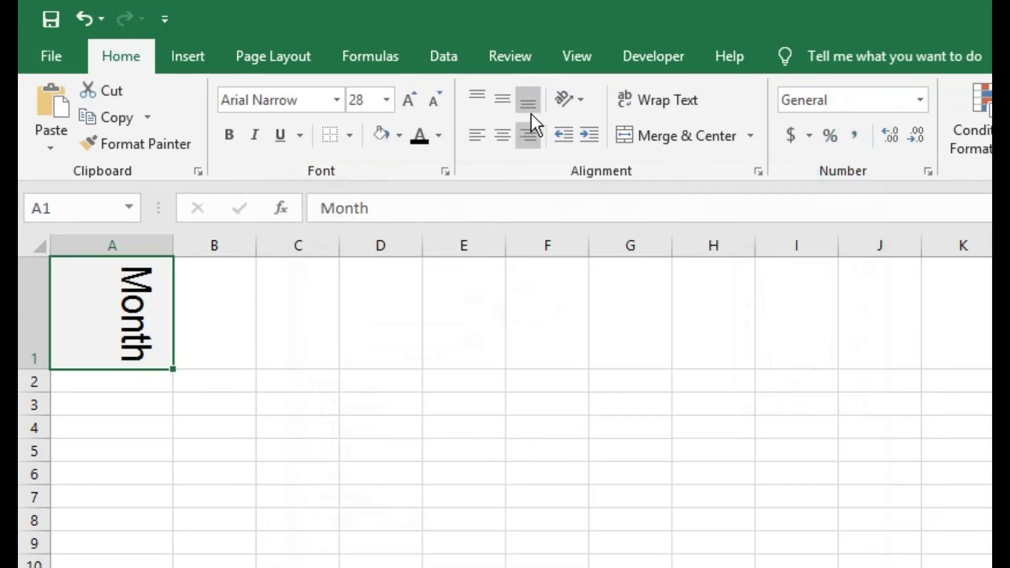
click(585, 101)
click(616, 241)
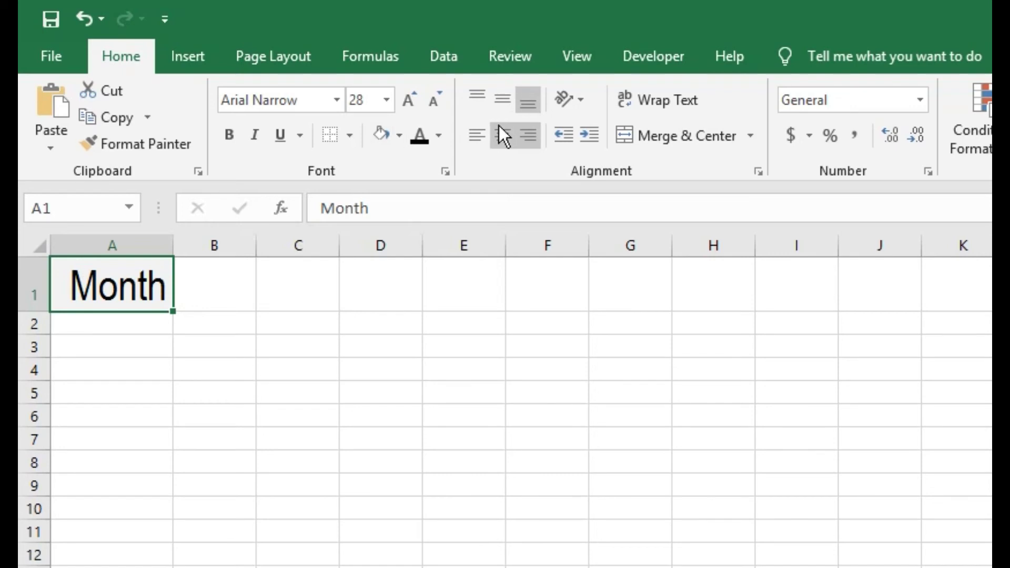
click(503, 135)
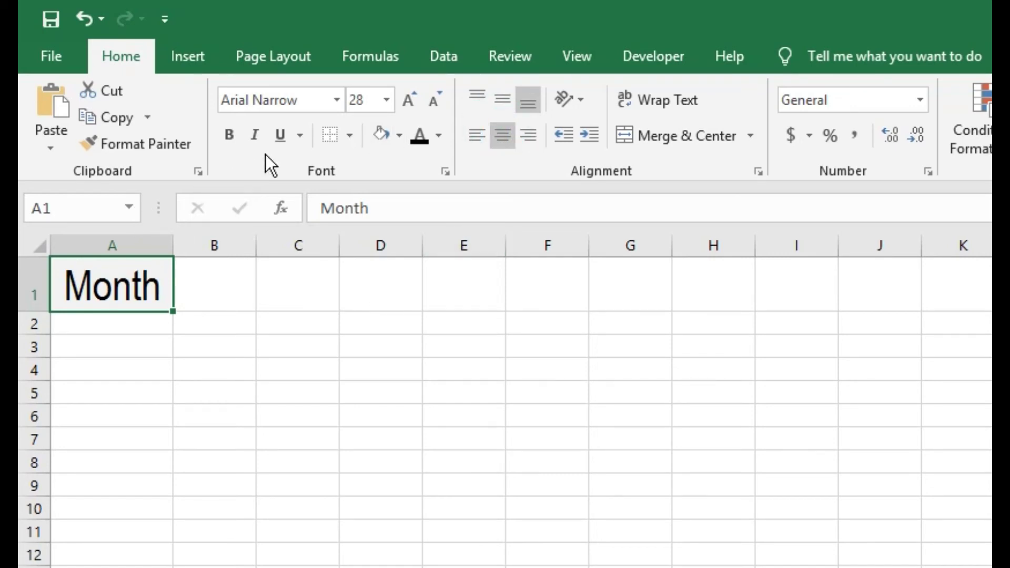